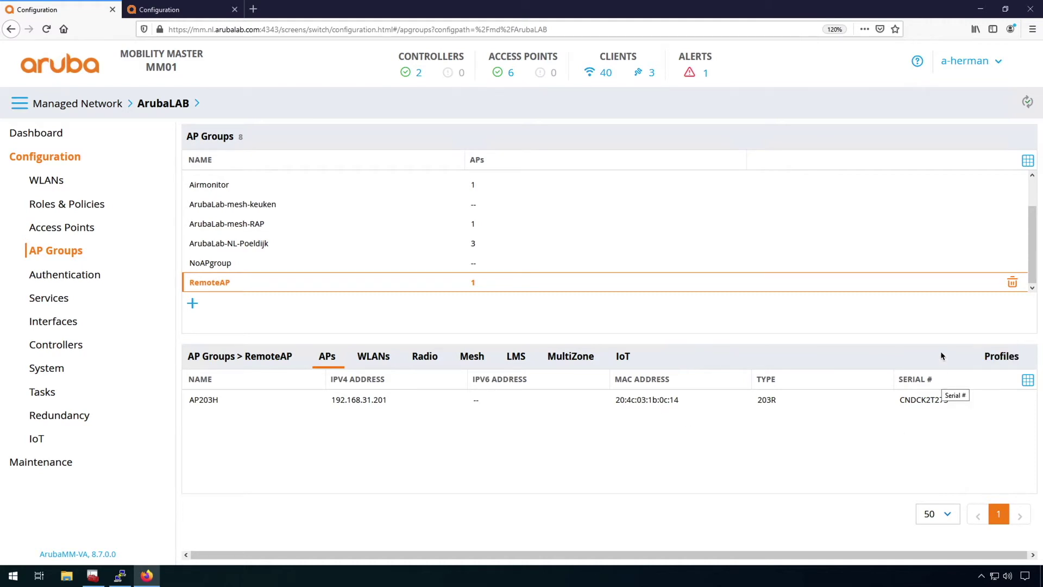
Step: Open the user account menu at the top right of the RemoteAP group view
left_click(966, 63)
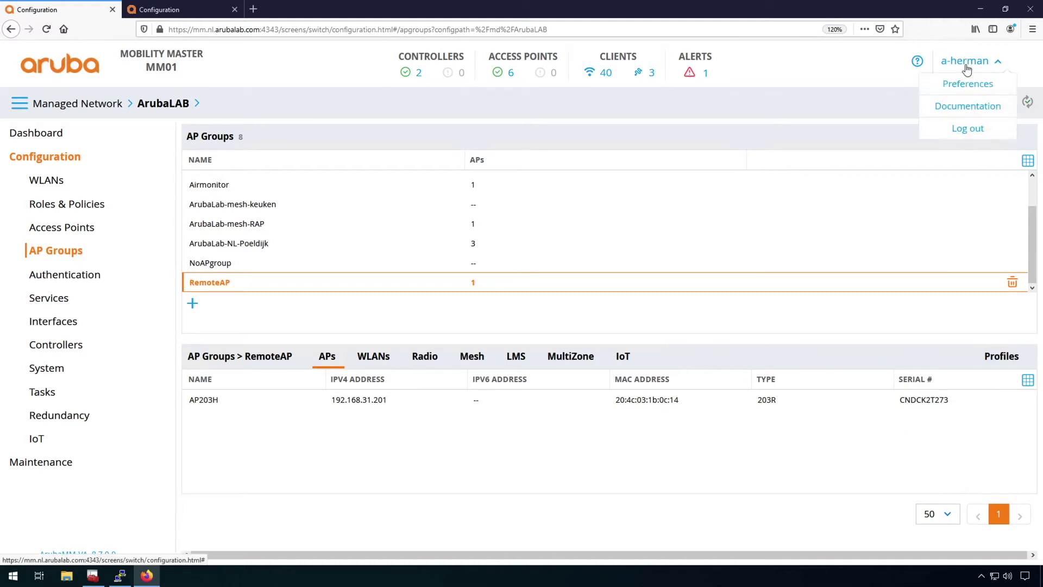
Step: Confirm advanced profiles are shown in Preferences, then list RemoteAP's profiles and expand AP
left_click(968, 84)
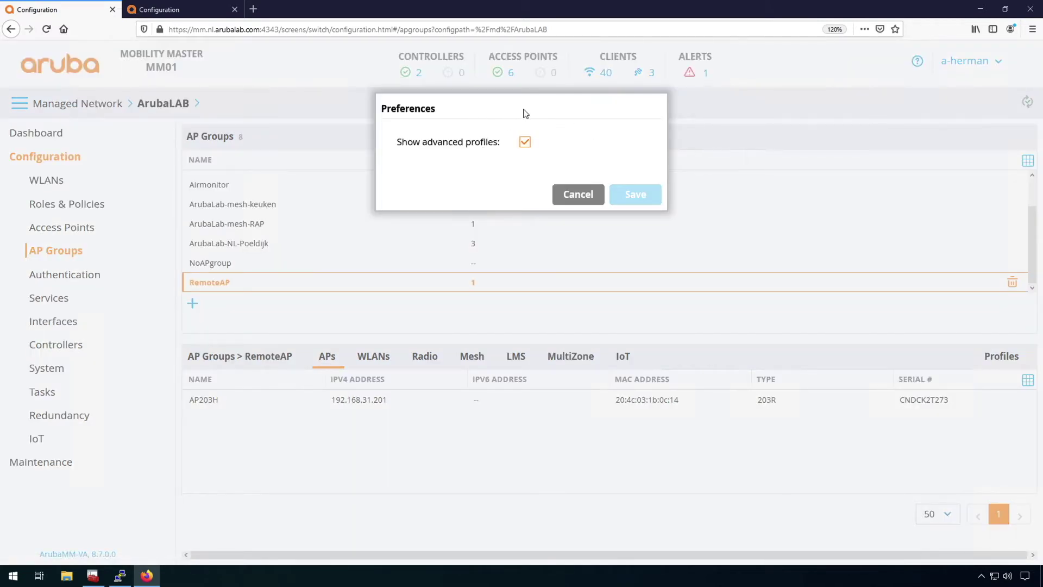
left_click(584, 198)
left_click(1001, 358)
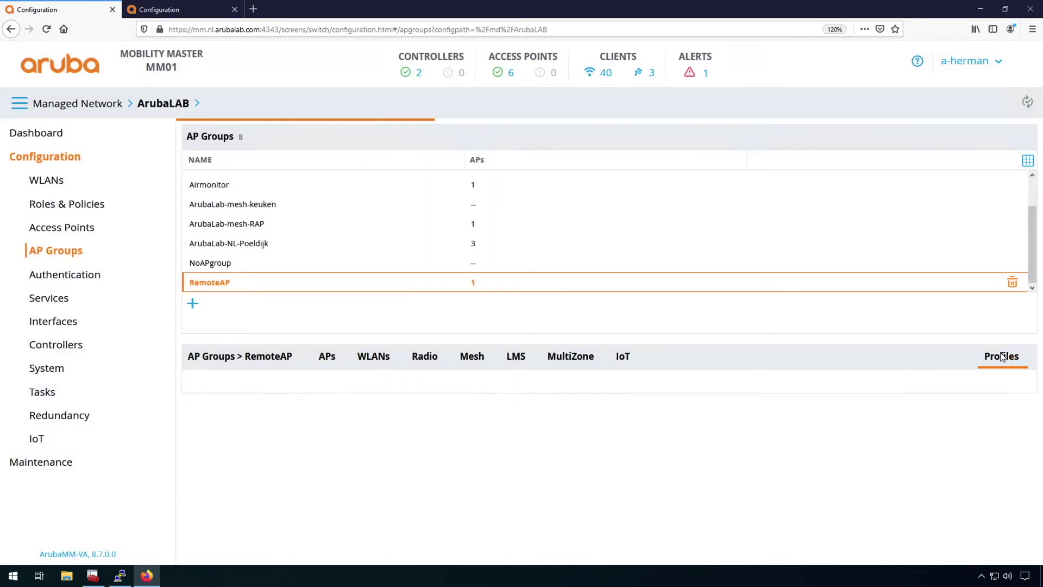
scroll(609, 485, "down", 3)
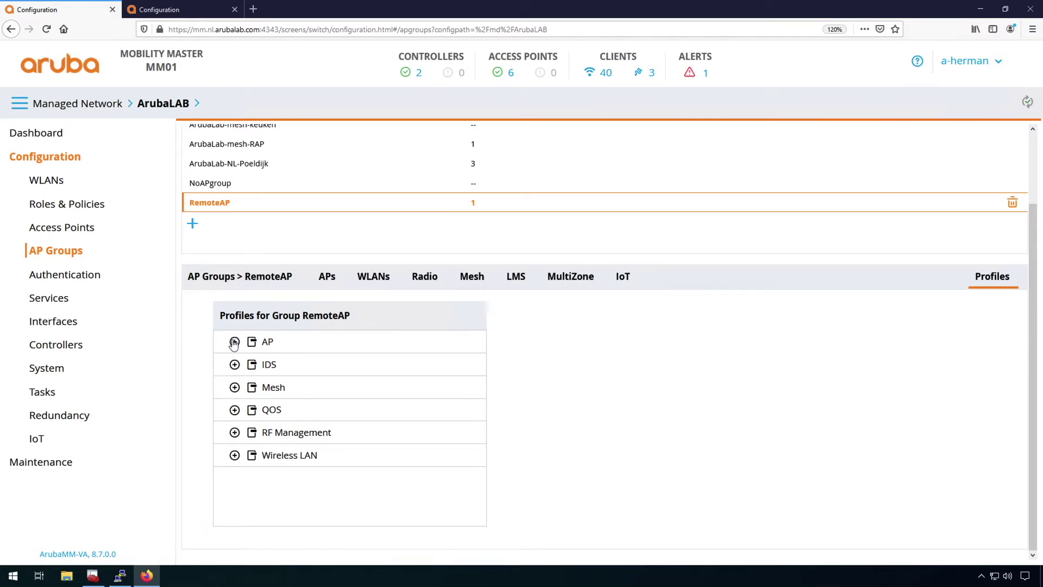
left_click(234, 342)
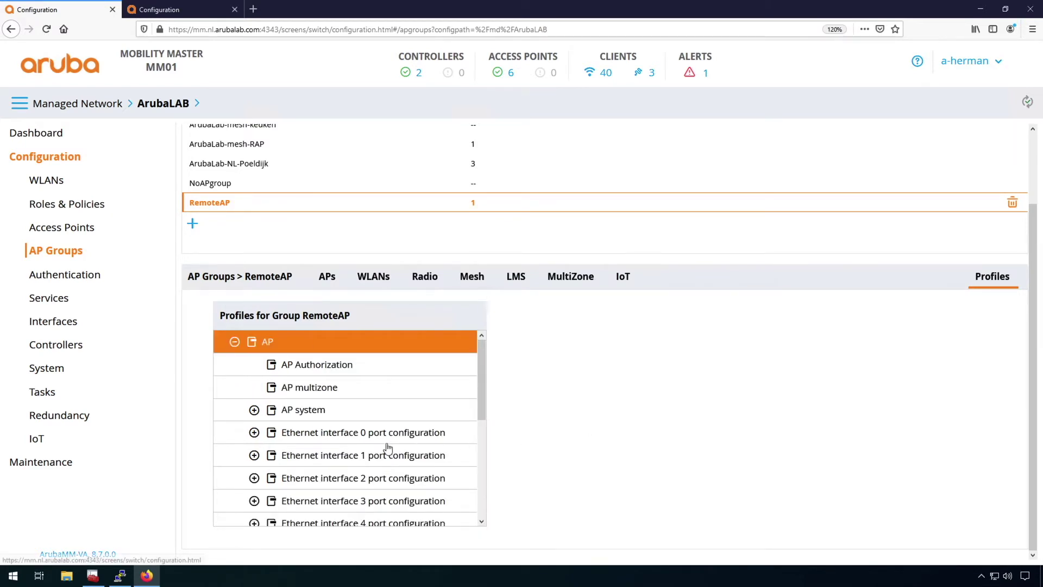
Step: Expand Ethernet interface 0, 1 and 2 port configurations to view the wired-access port profile
scroll(387, 448, "down", 1)
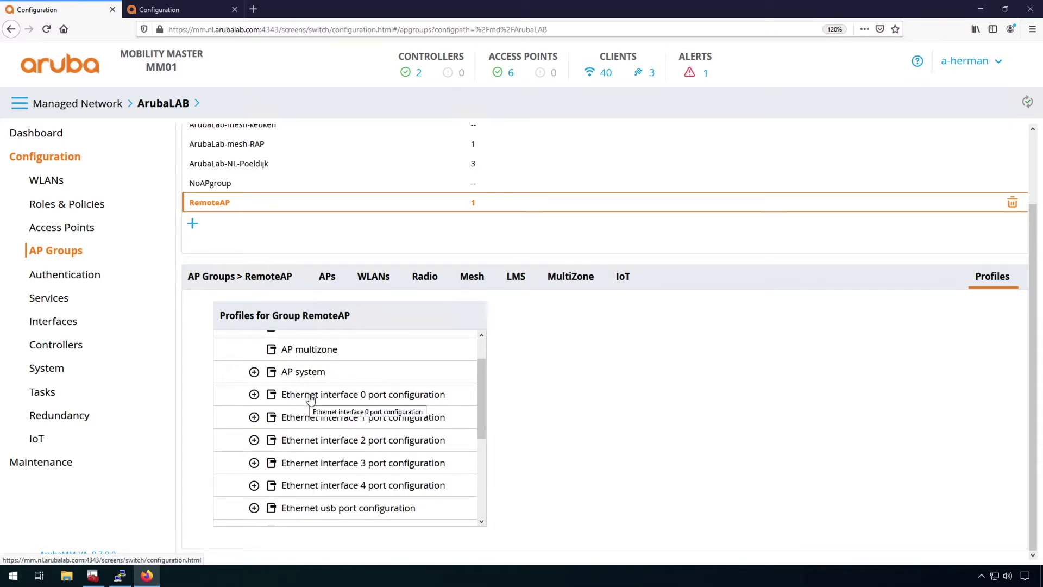
left_click(254, 395)
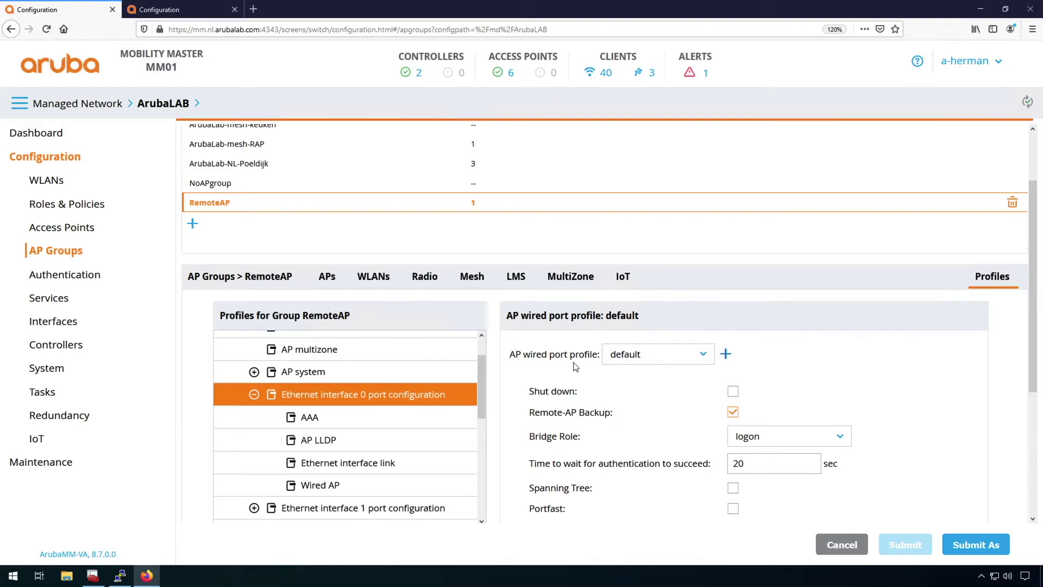
scroll(485, 438, "down", 1)
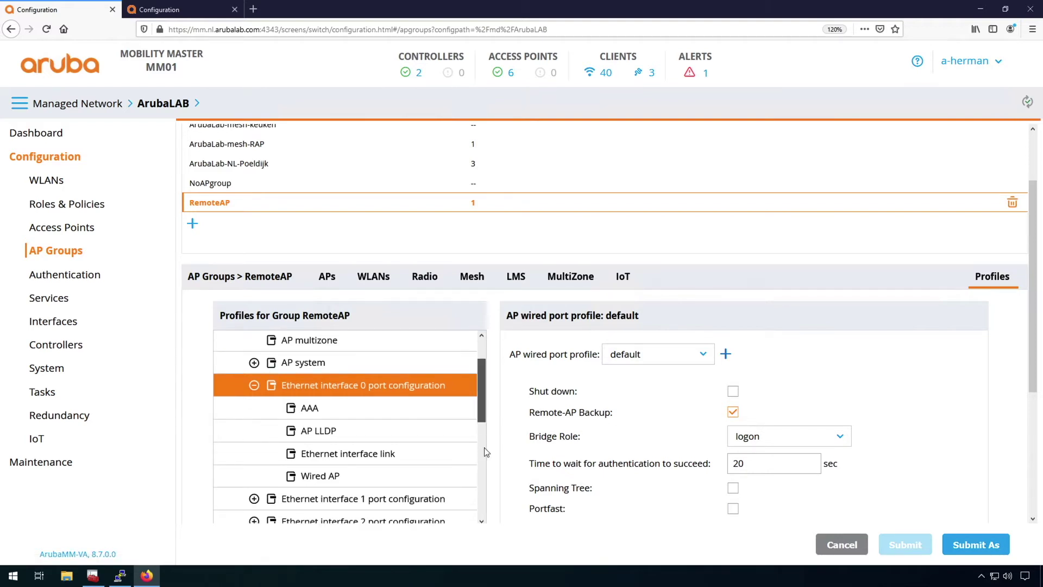
scroll(485, 453, "down", 4)
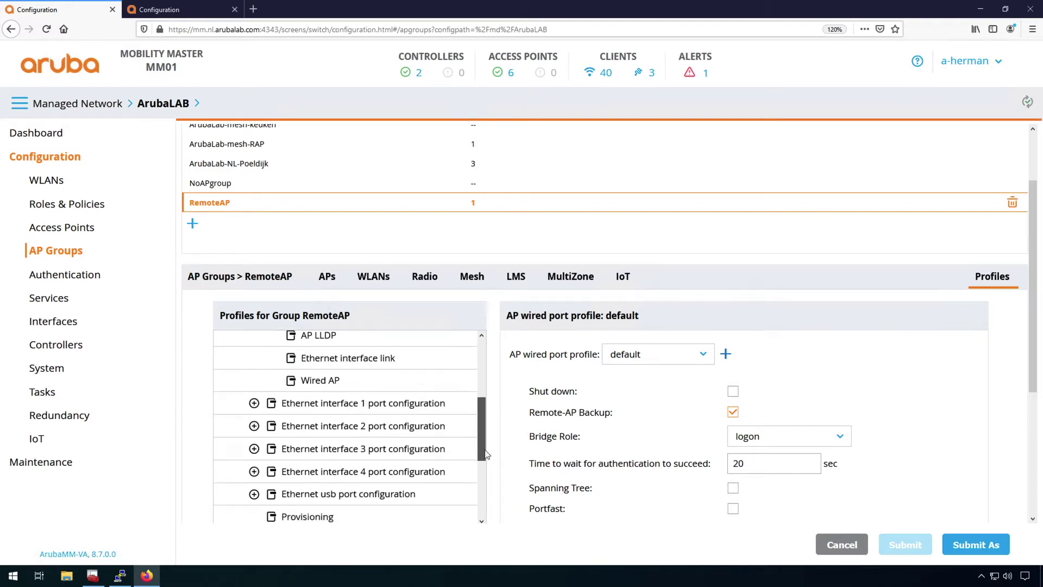
left_click(294, 398)
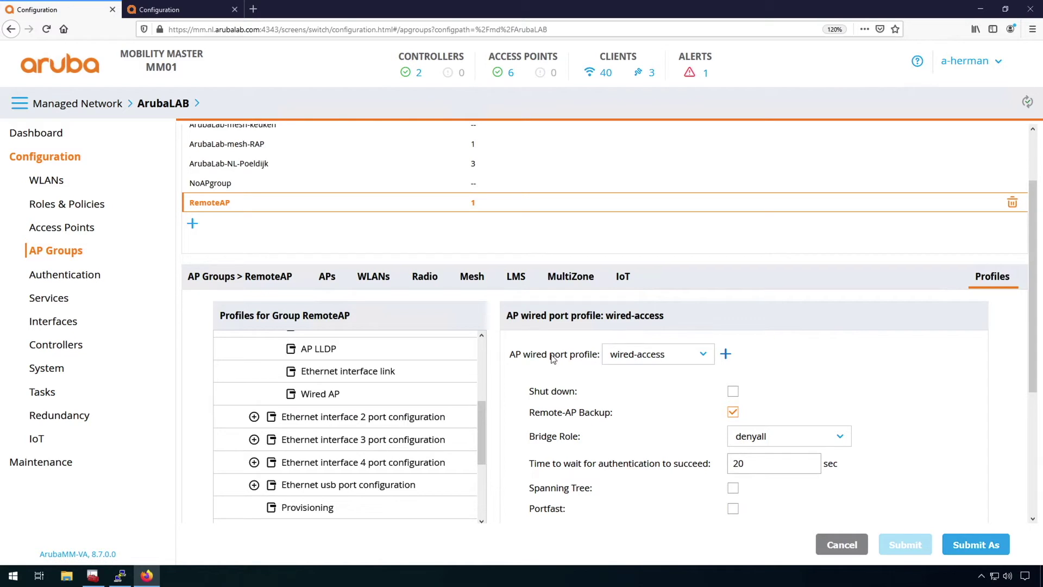
left_click(367, 417)
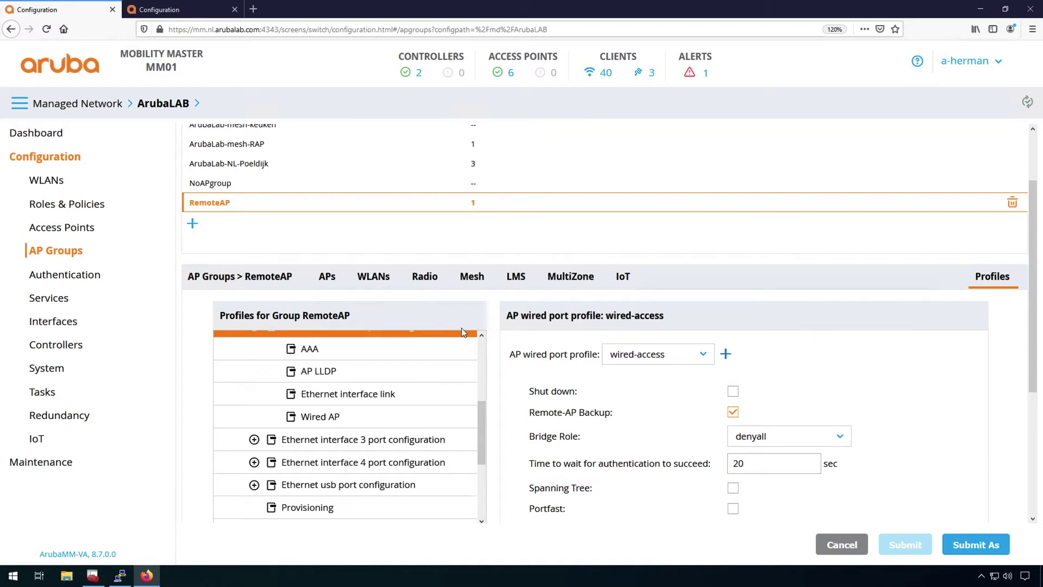
Step: Review interface 2's wired-access settings (bridge role denyall) and its default Ethernet link profile
scroll(484, 339, "up", 2)
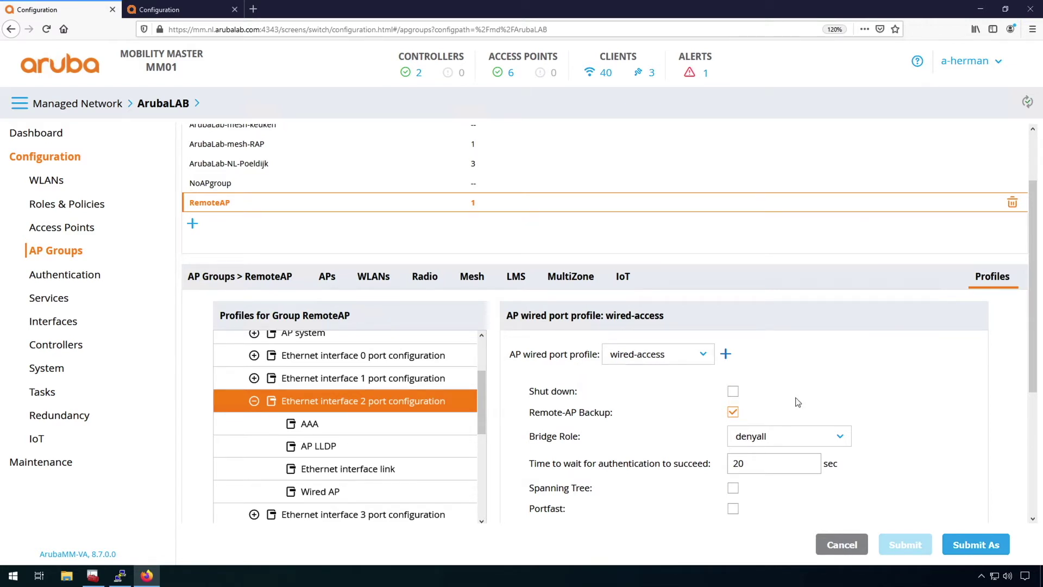
scroll(798, 402, "down", 1)
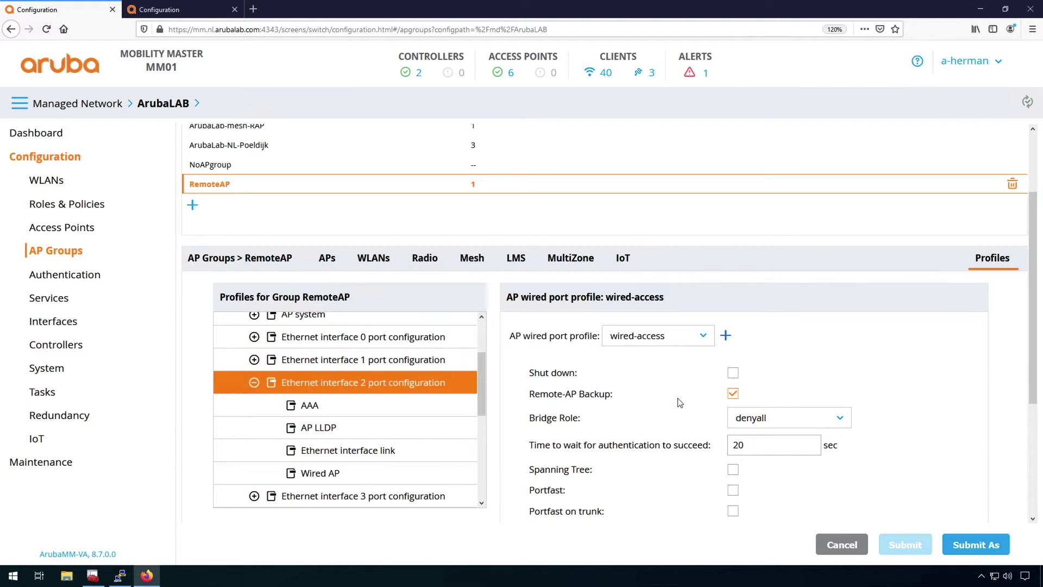
scroll(659, 485, "down", 2)
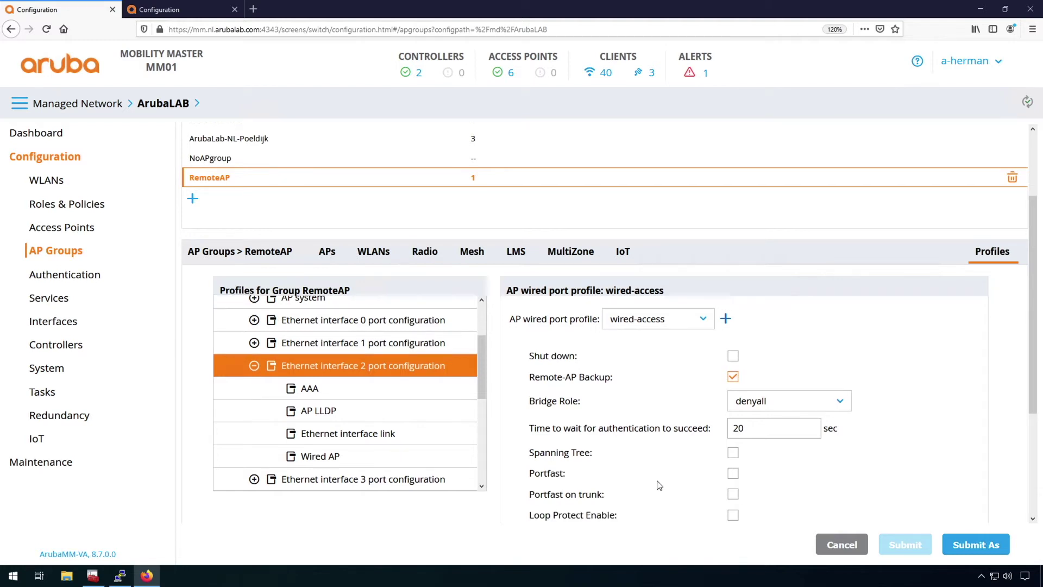
scroll(659, 486, "down", 1)
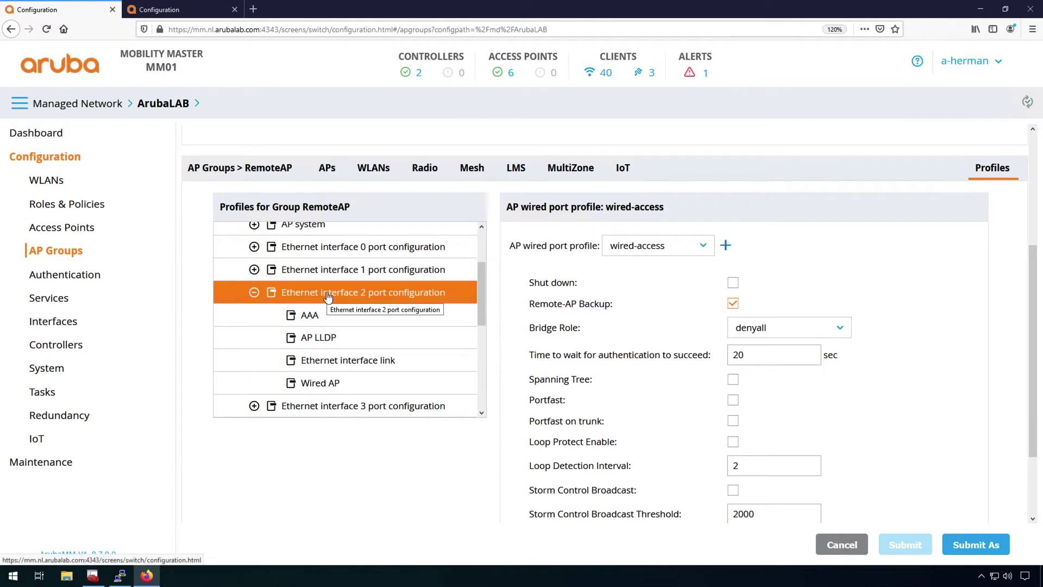
left_click(319, 365)
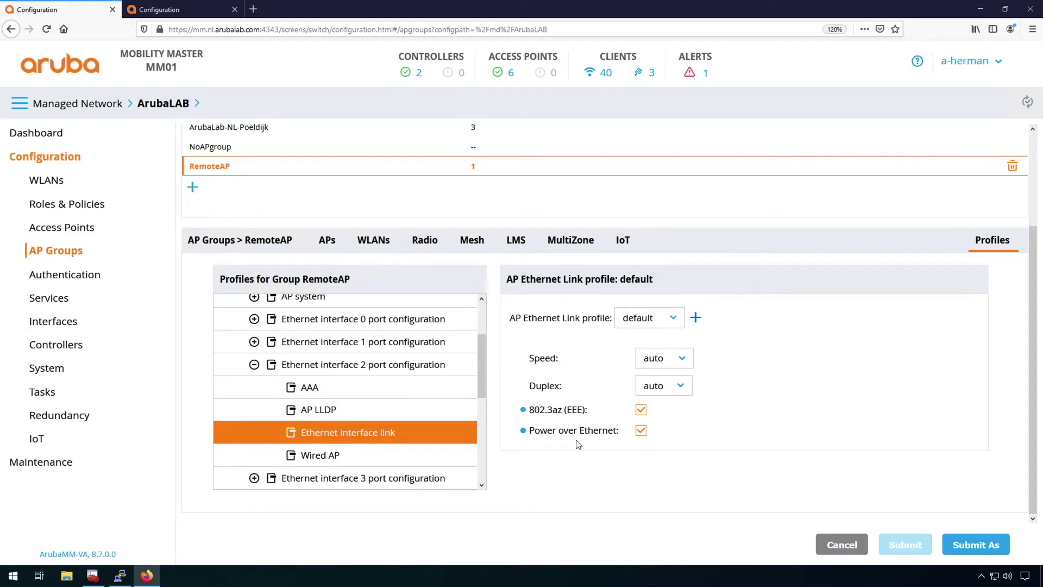
Step: Show interface 2's wired-dot1x Wired AP profile with tunnel forwarding and access VLAN 33
left_click(313, 459)
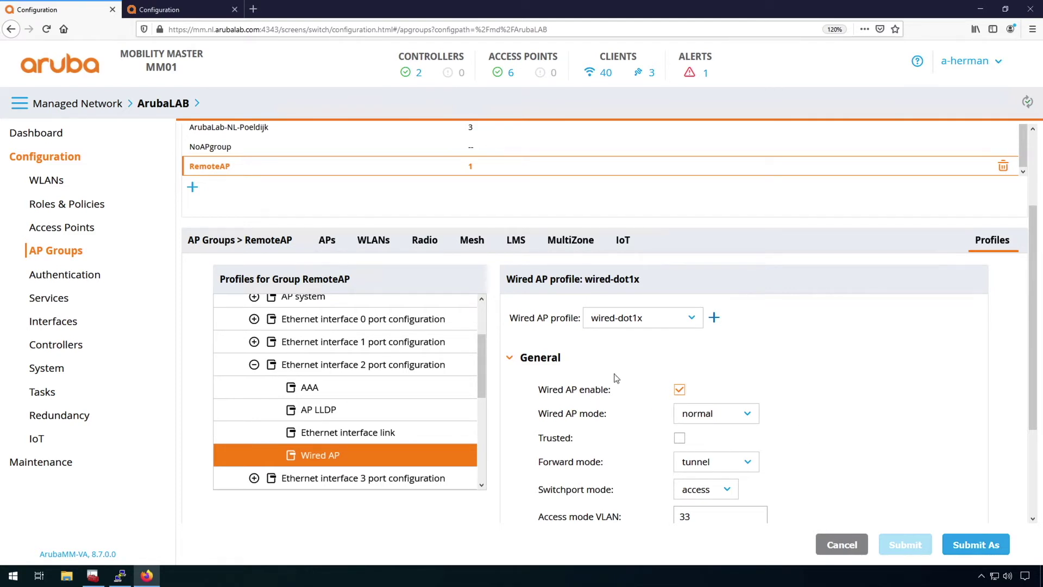
left_click(748, 417)
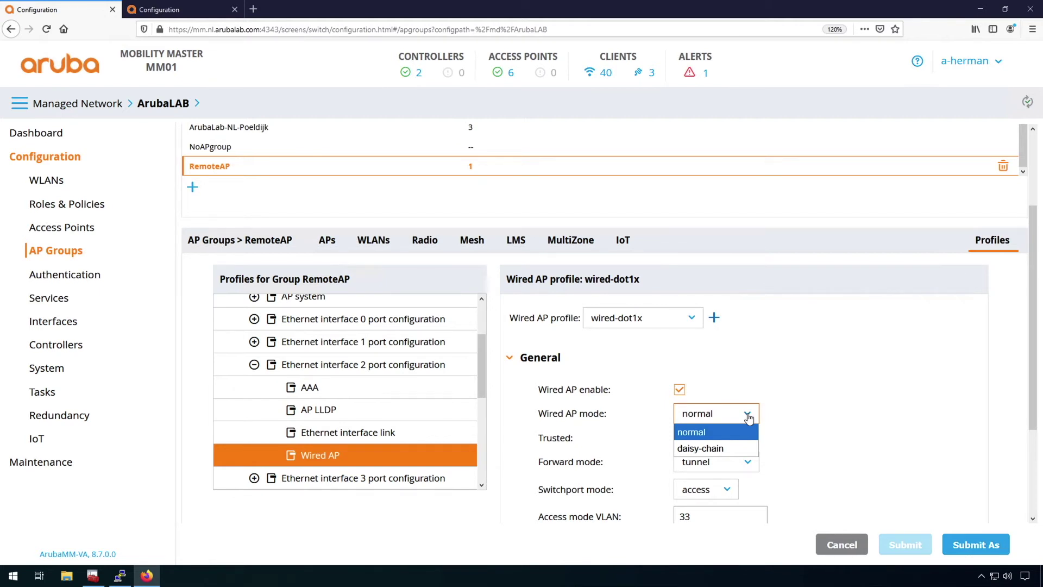
left_click(812, 425)
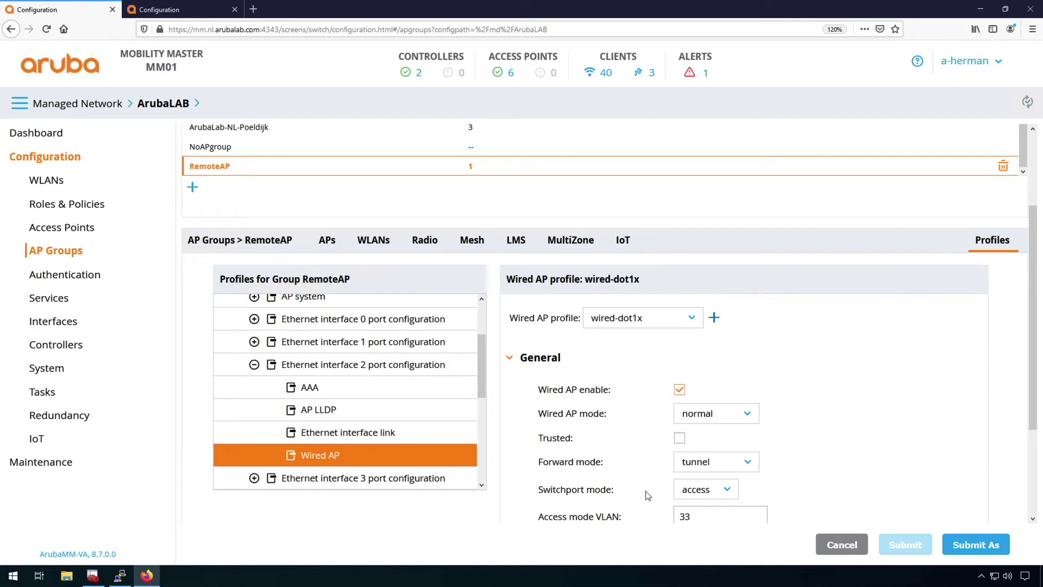
left_click(672, 520)
key("BackSpace")
type("3")
scroll(817, 460, "down", 1)
scroll(817, 461, "down", 1)
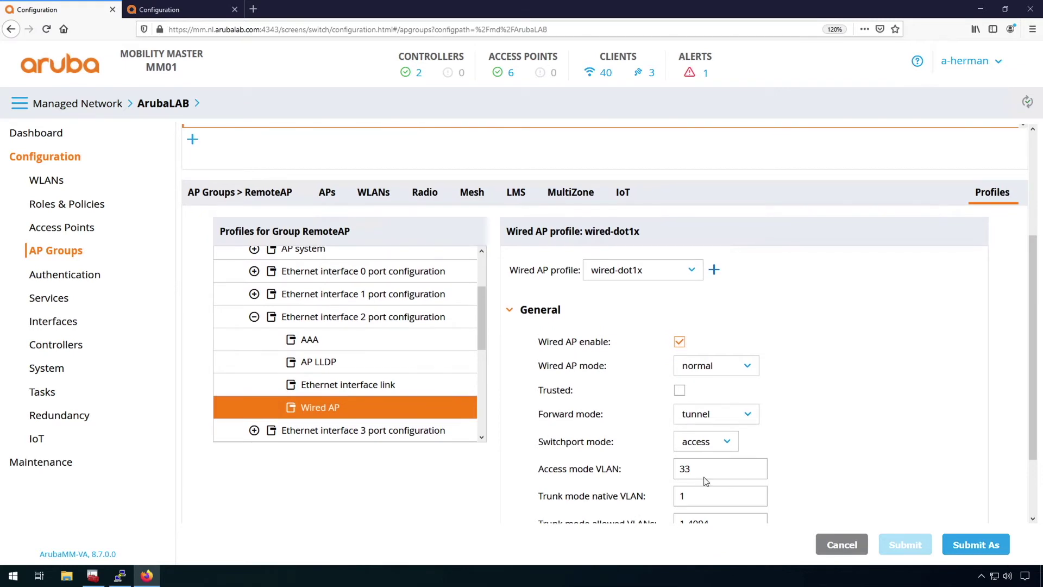
left_click(749, 416)
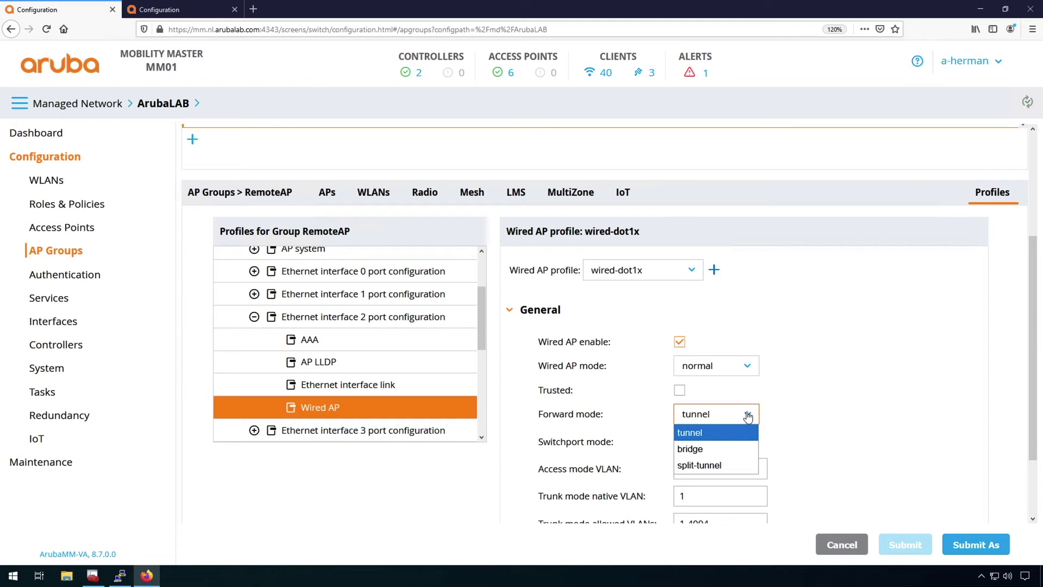
left_click(826, 414)
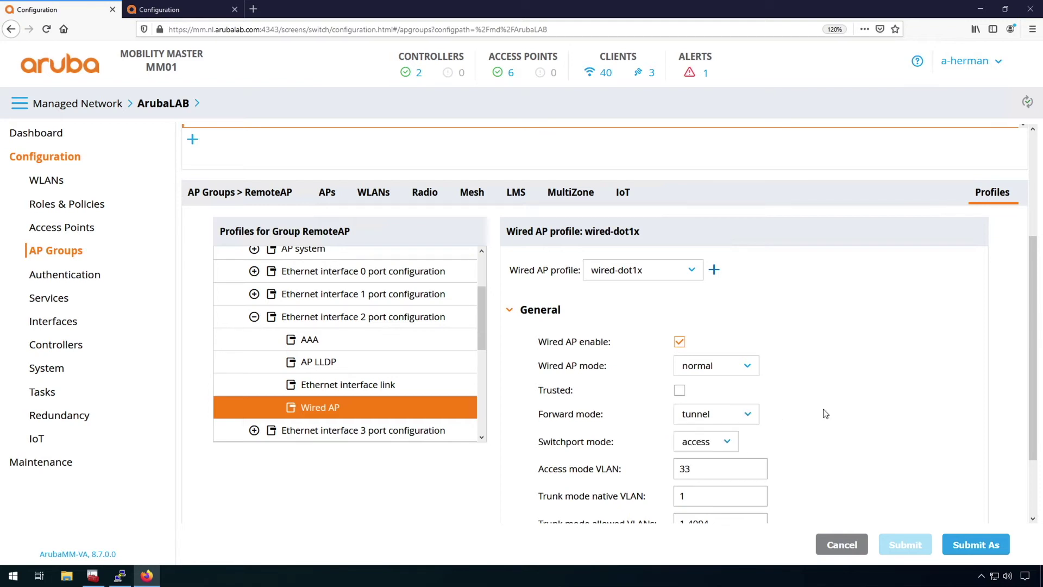
scroll(825, 413, "down", 1)
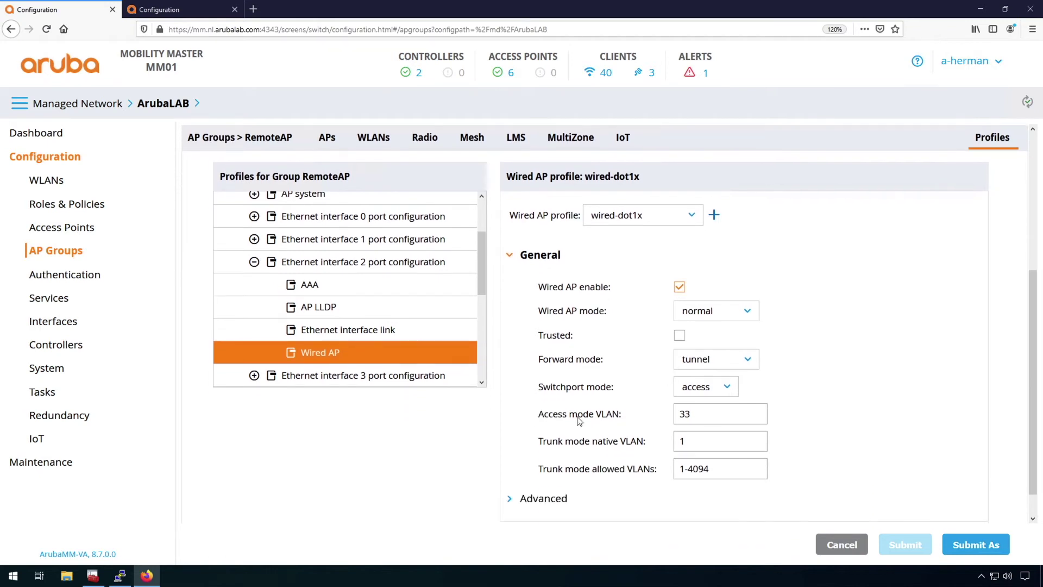
left_click(701, 390)
left_click(701, 392)
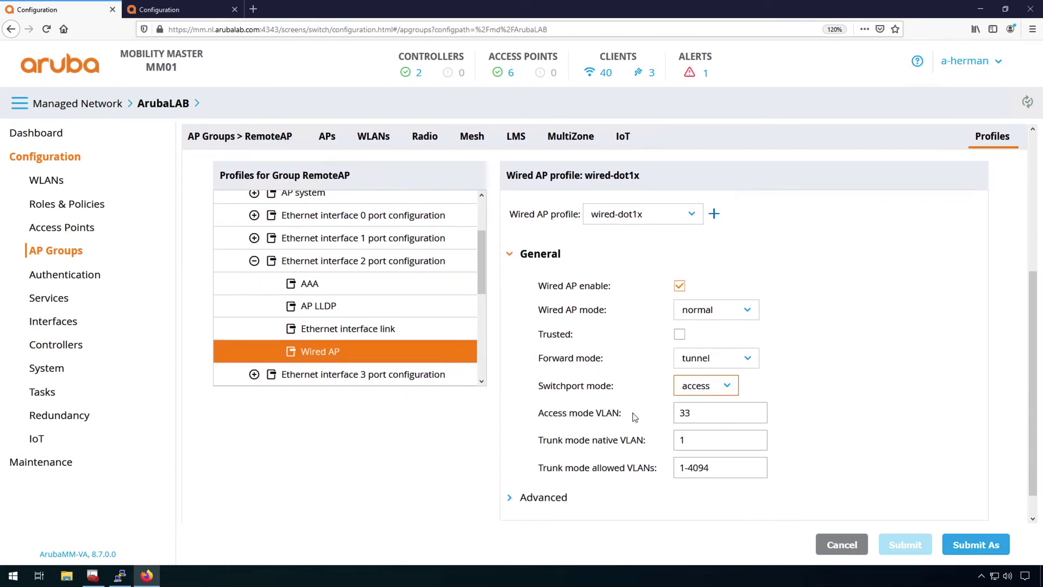
left_click(683, 414)
left_click(319, 284)
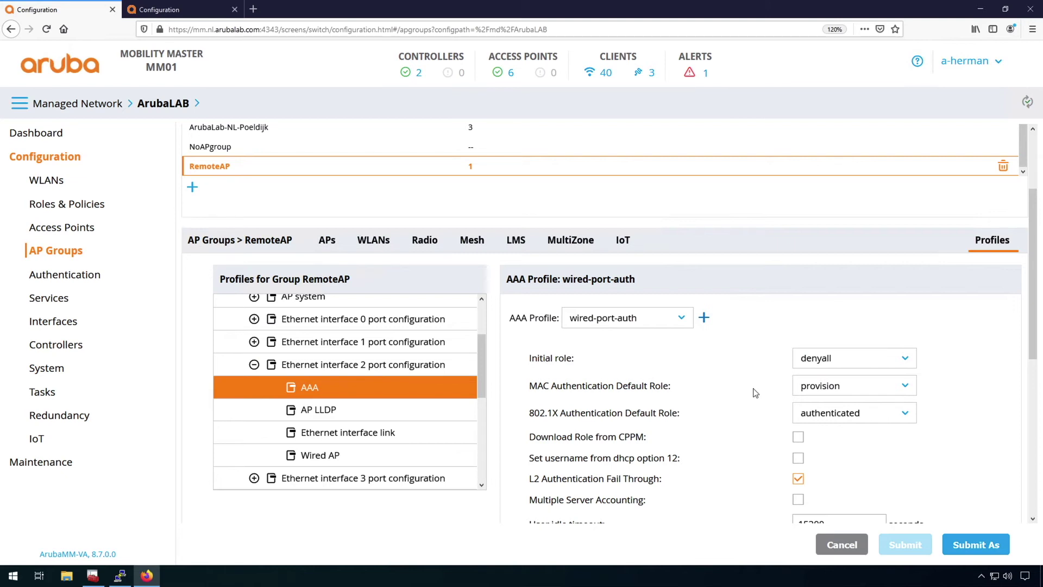
scroll(755, 391, "down", 1)
scroll(754, 392, "down", 1)
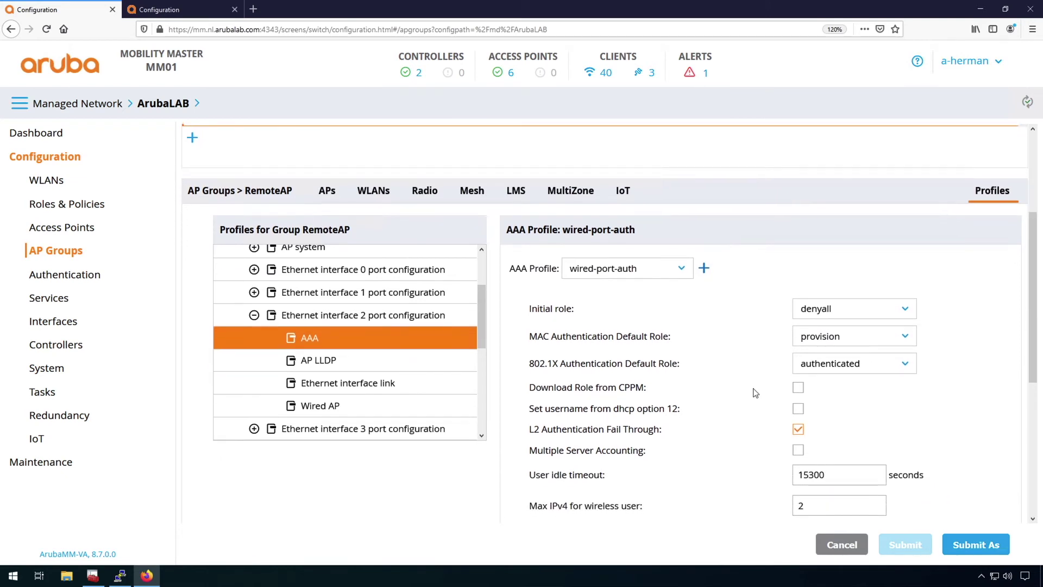
scroll(754, 392, "down", 1)
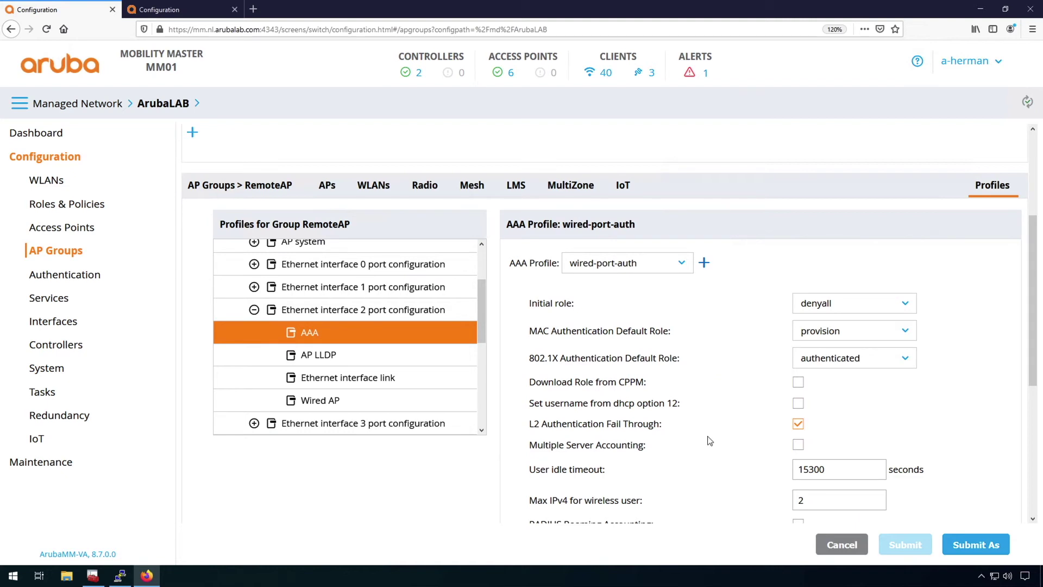
scroll(718, 454, "down", 1)
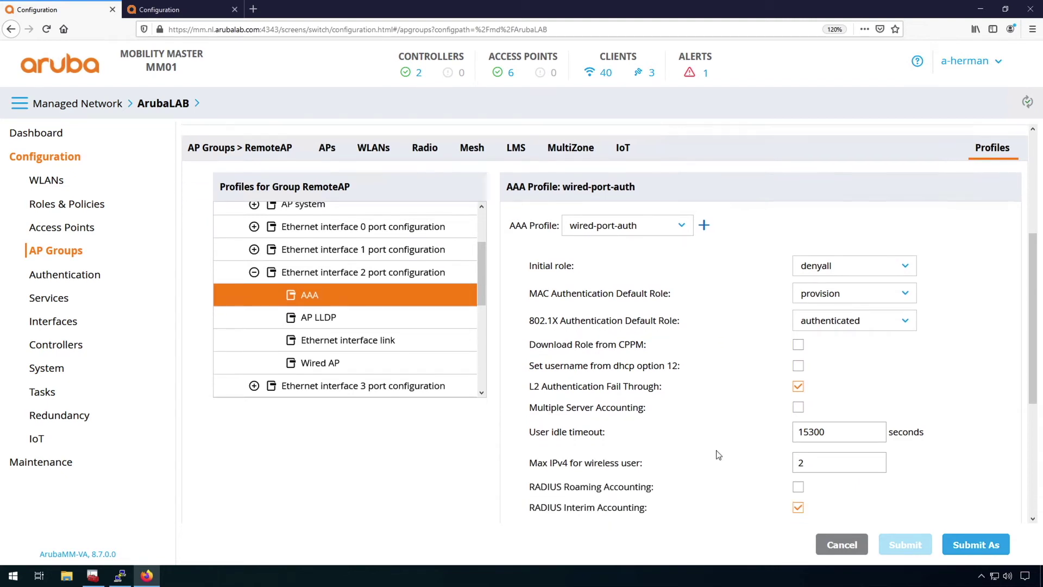
scroll(719, 455, "down", 1)
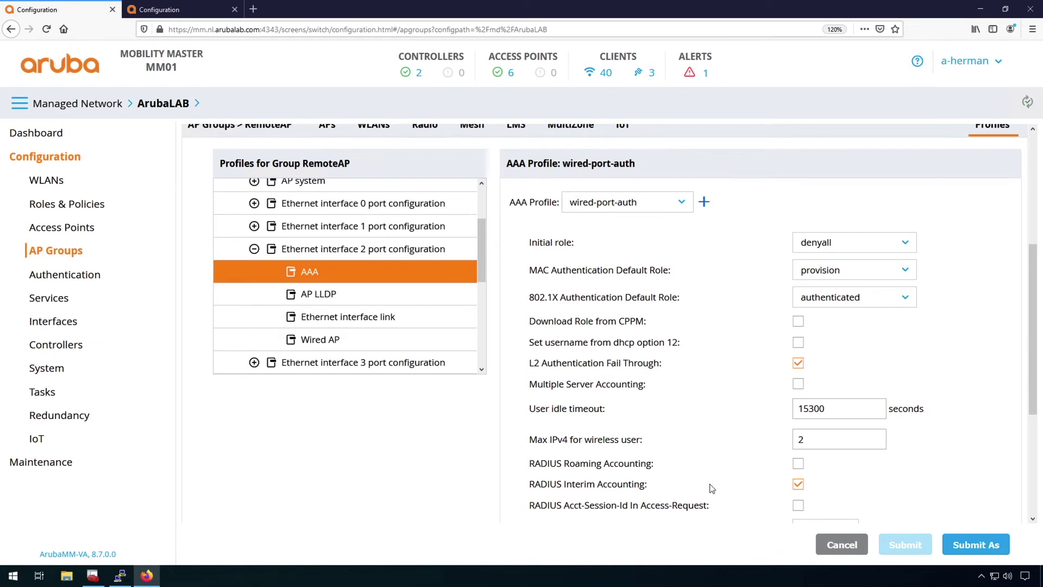
scroll(712, 488, "down", 3)
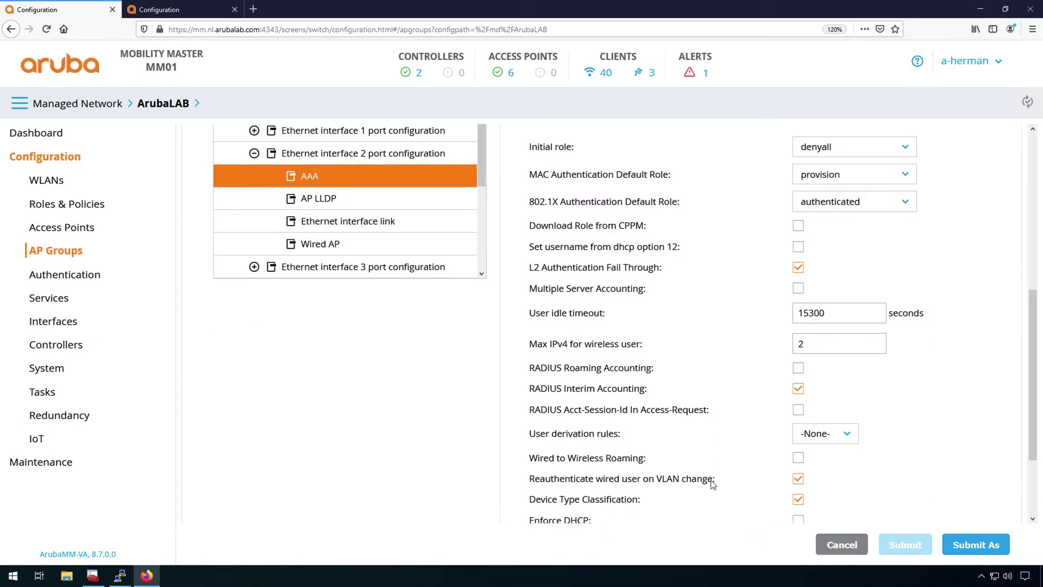
scroll(712, 484, "down", 2)
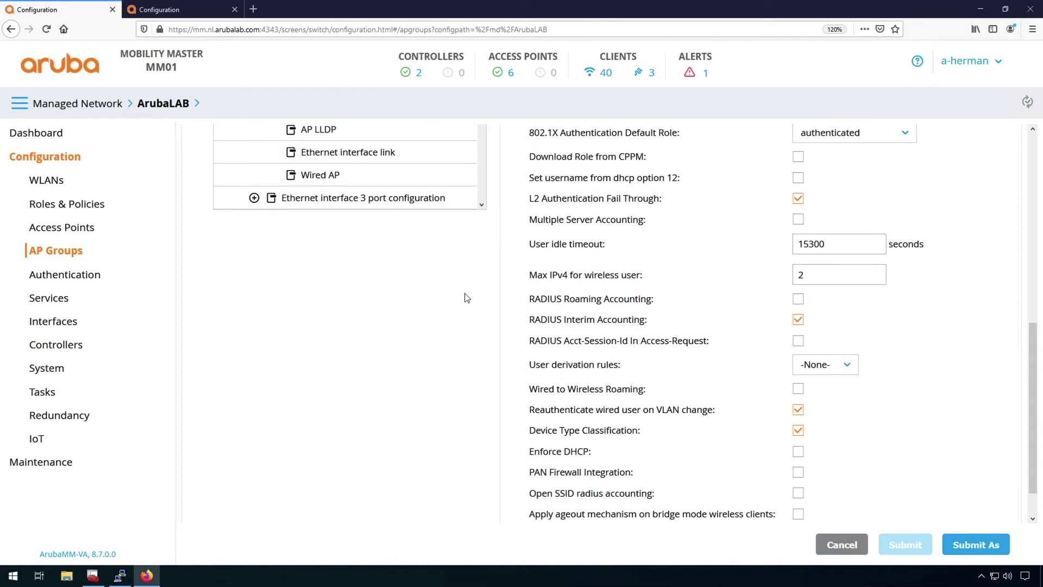
left_click(170, 10)
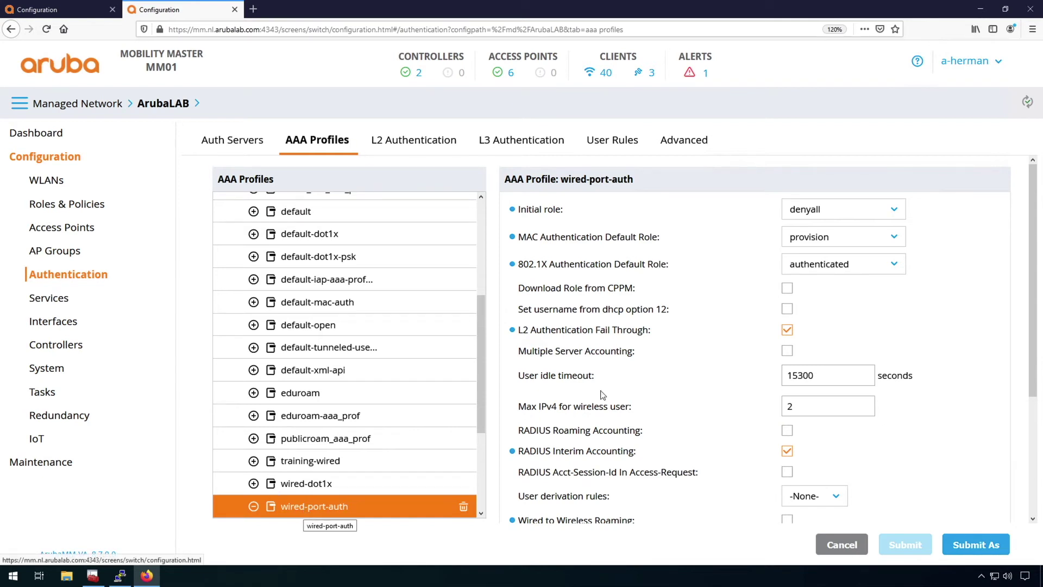
Step: Scroll the AAA Profiles tree to list wired-port-auth's sub-profiles
left_click_drag(491, 405, 494, 485)
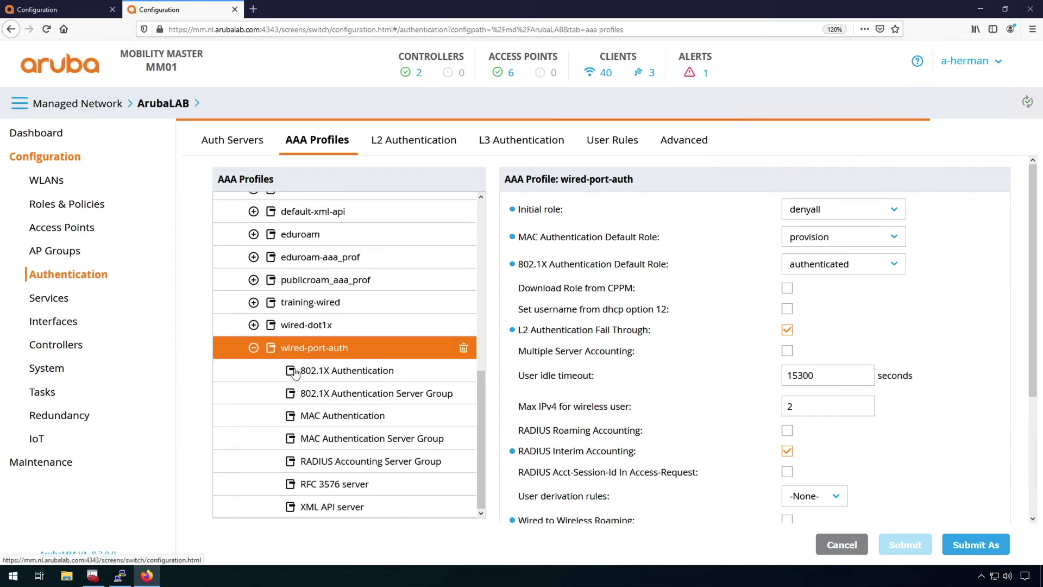
Step: Inspect wired-port-auth's 802.1X, MAC authentication, accounting server groups and RFC 3576 server list
left_click(335, 372)
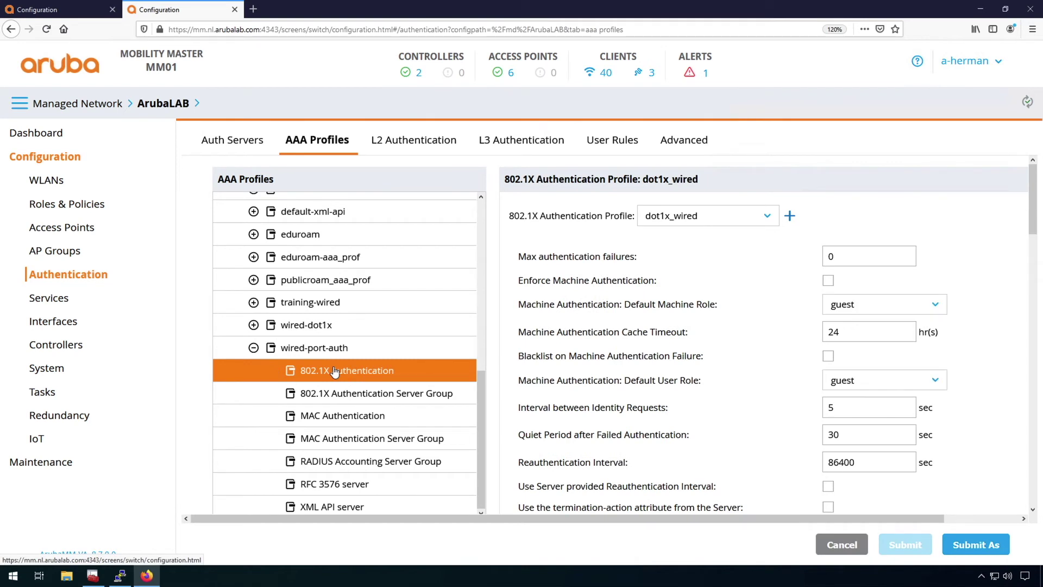
left_click(371, 397)
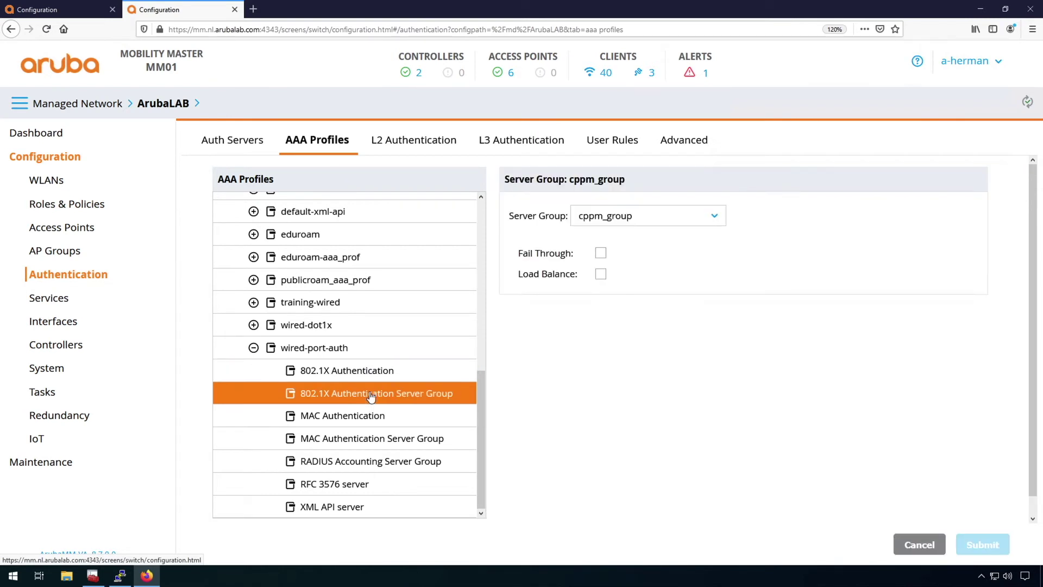
left_click(360, 420)
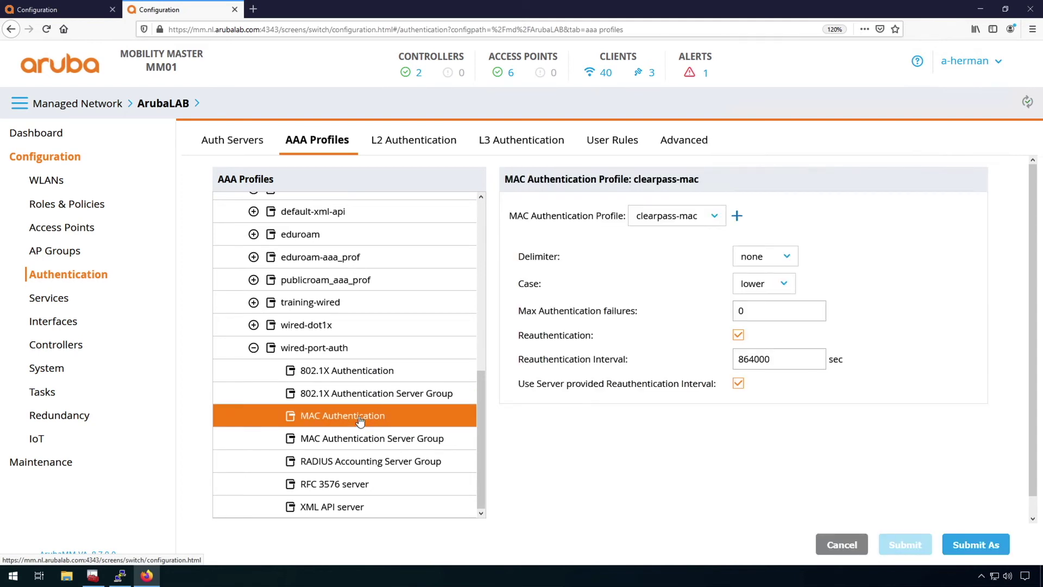
left_click(359, 441)
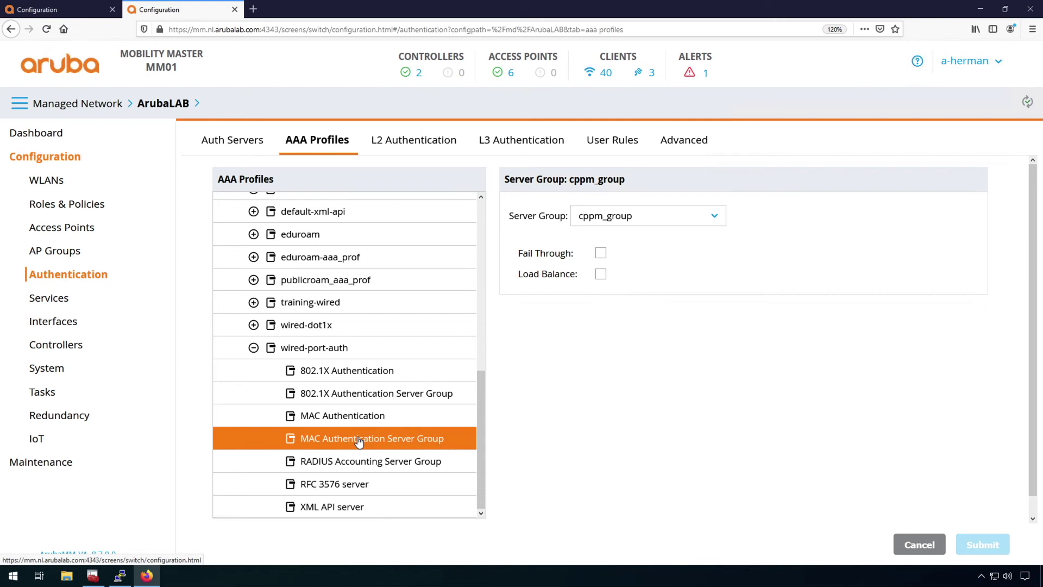
left_click(352, 462)
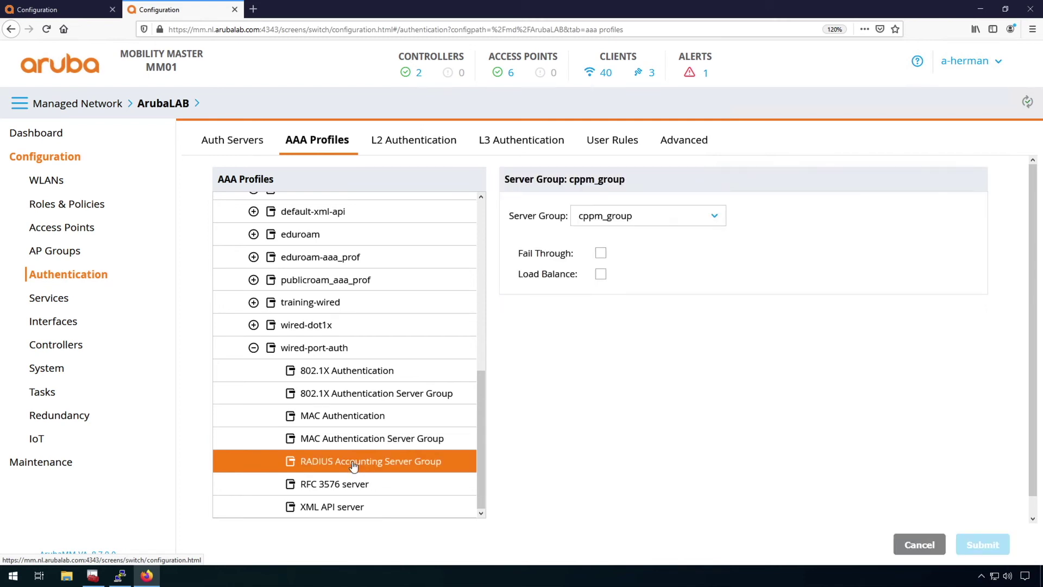
left_click(342, 489)
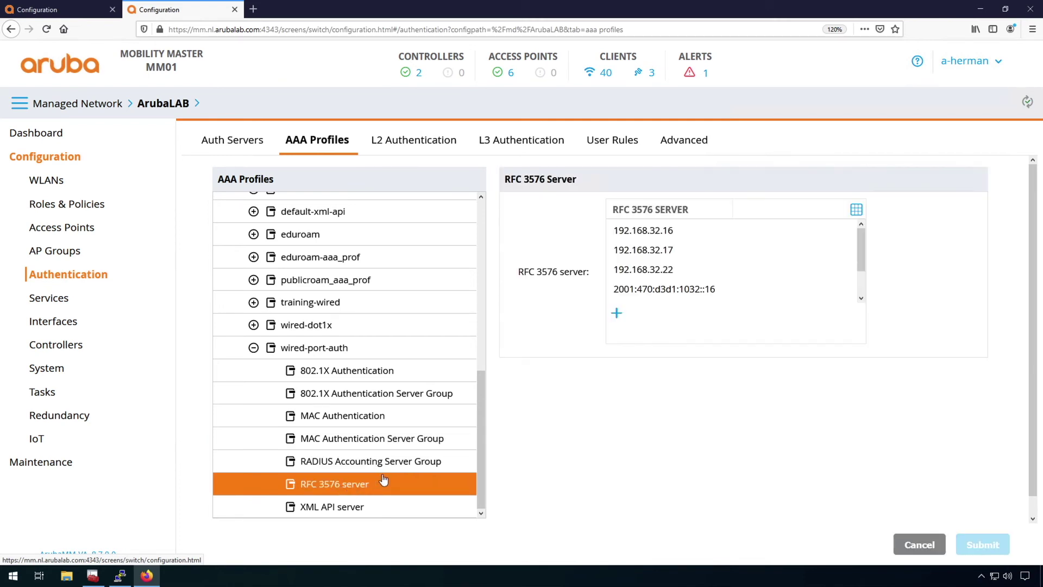
scroll(384, 479, "down", 1)
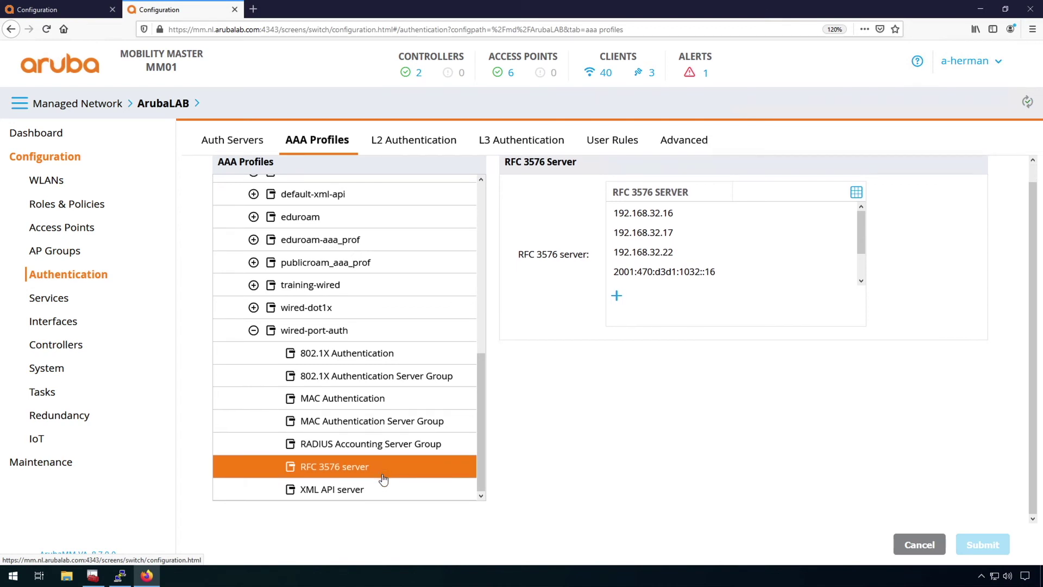
Step: Return to the Configuration tab and scroll up to RemoteAP's interface 2 wired-port-auth AAA profile
left_click(44, 4)
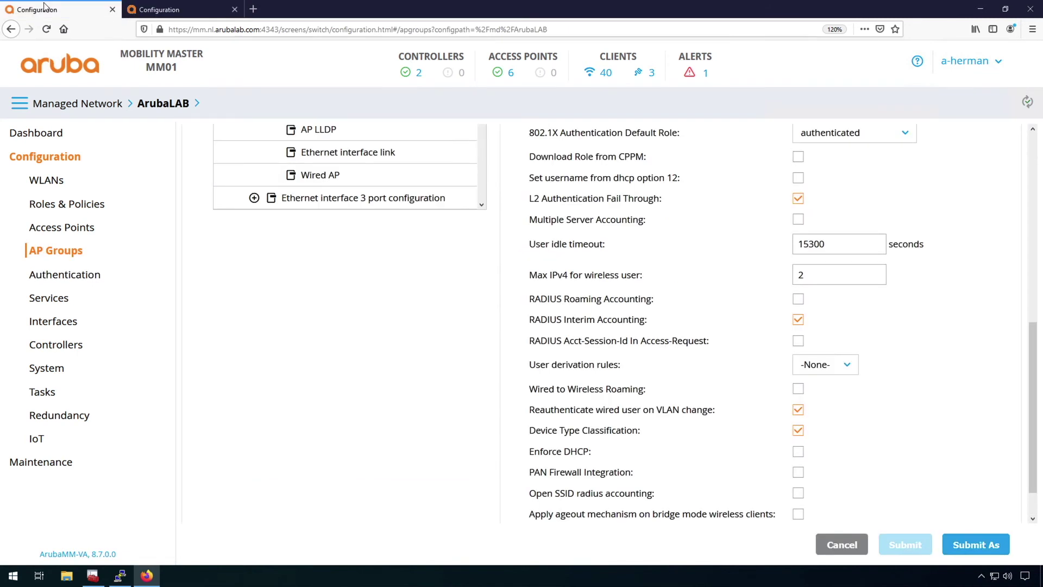
scroll(429, 325, "up", 3)
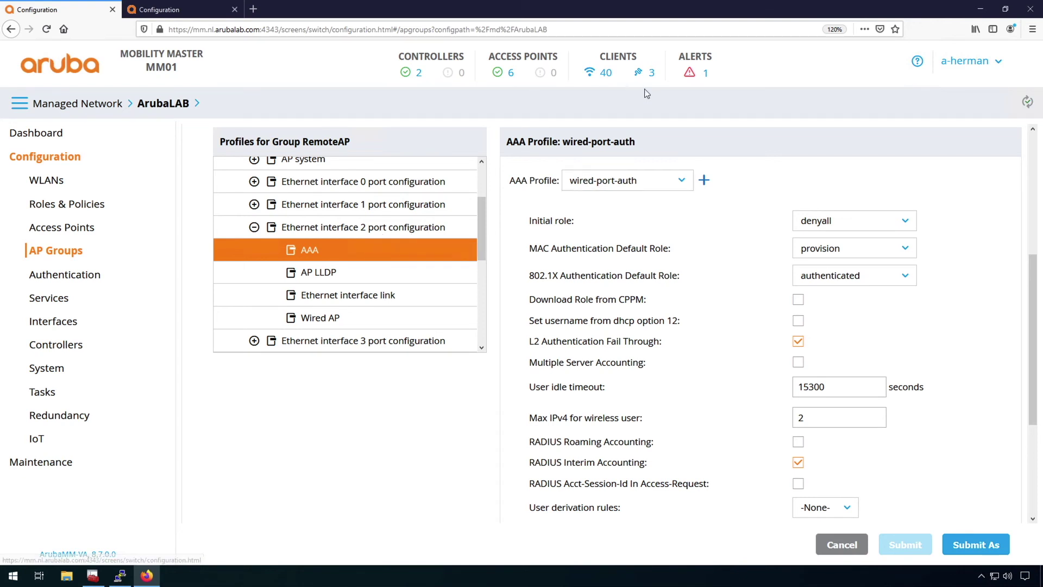
Step: Open Dashboard > Overview > Wired Clients from the header's wired clients count
left_click(652, 76)
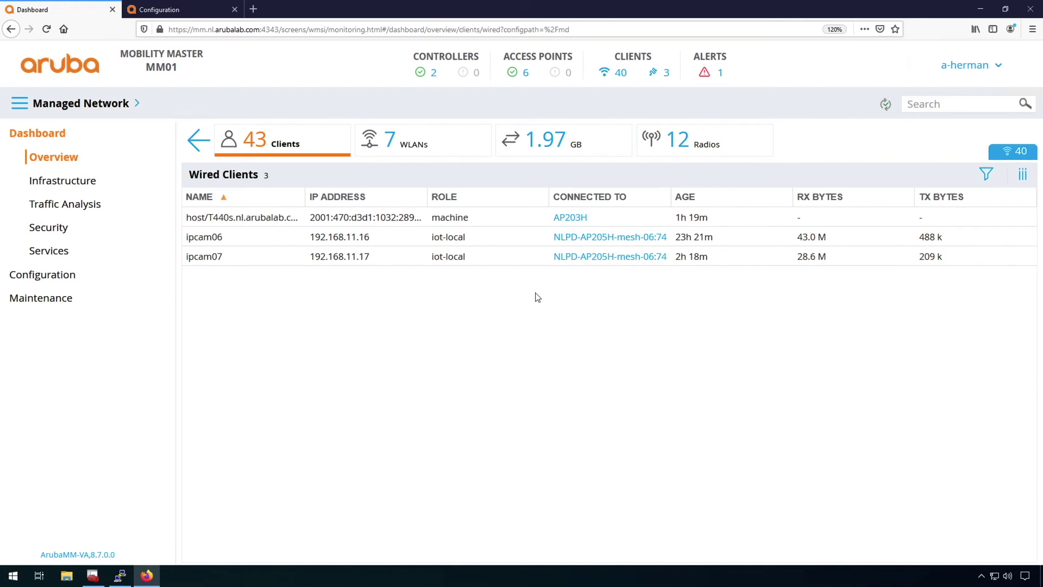
Step: Run 'show user | include wired' in the controller's PuTTY session and widen the window
key("alt+Tab")
type("s")
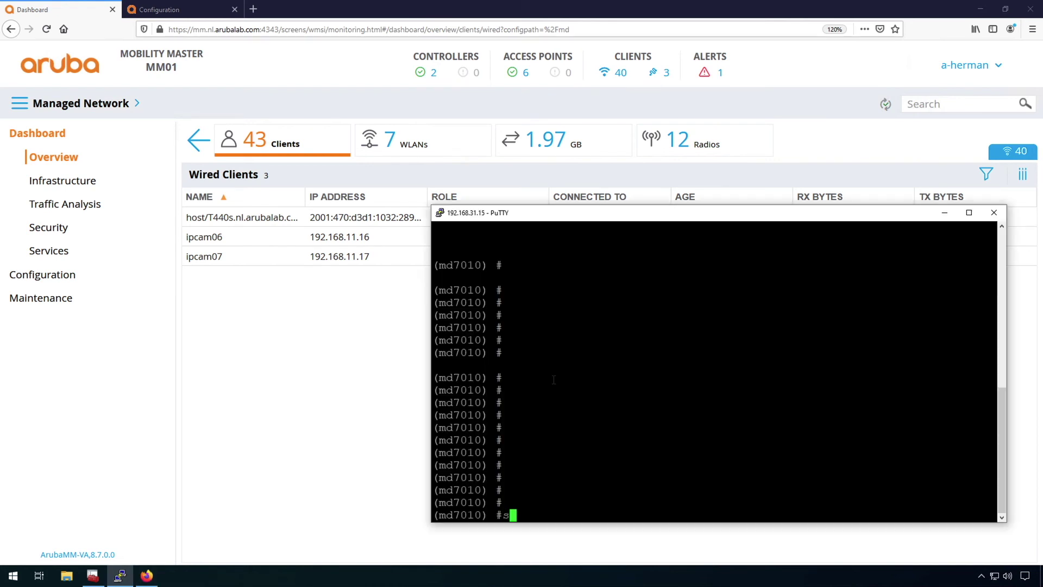
type("how user | include wired")
key("Return")
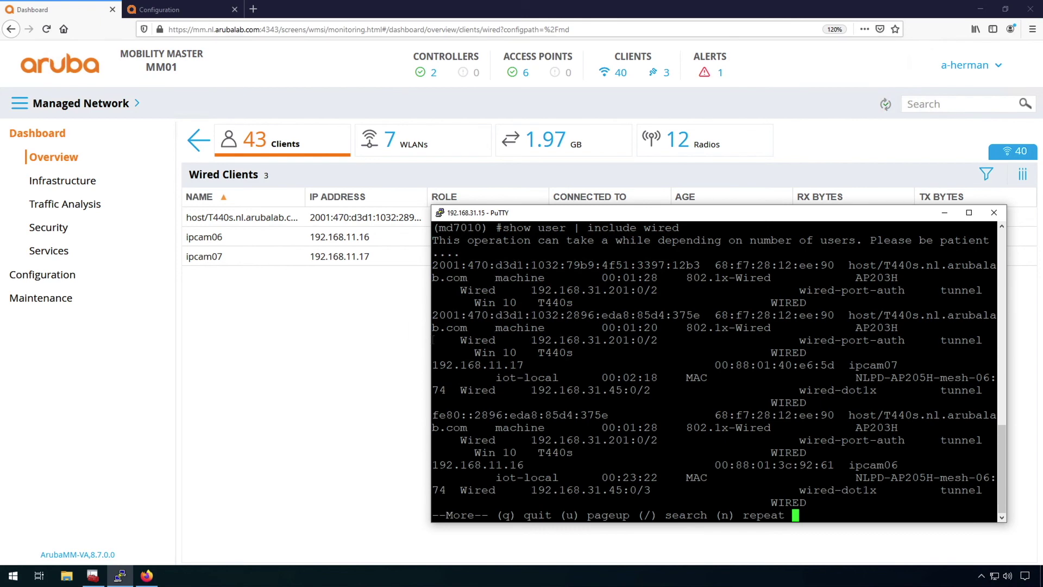
left_click_drag(433, 339, 29, 339)
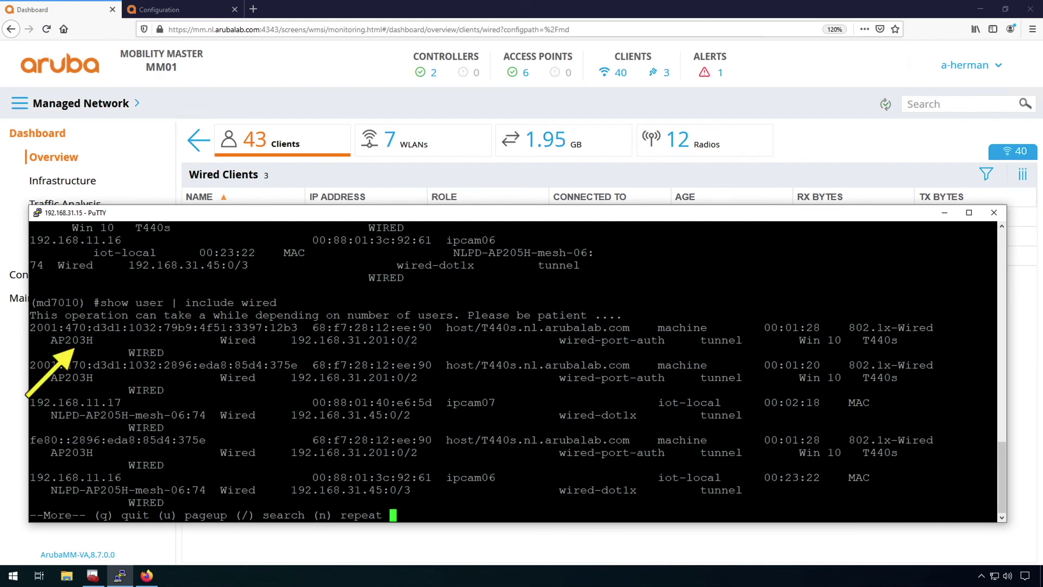
Step: Highlight T440s port 0/2, AP205H-mesh-06, and the ipcam07 0/2 and ipcam06 0/3 ports
left_click_drag(397, 341, 424, 341)
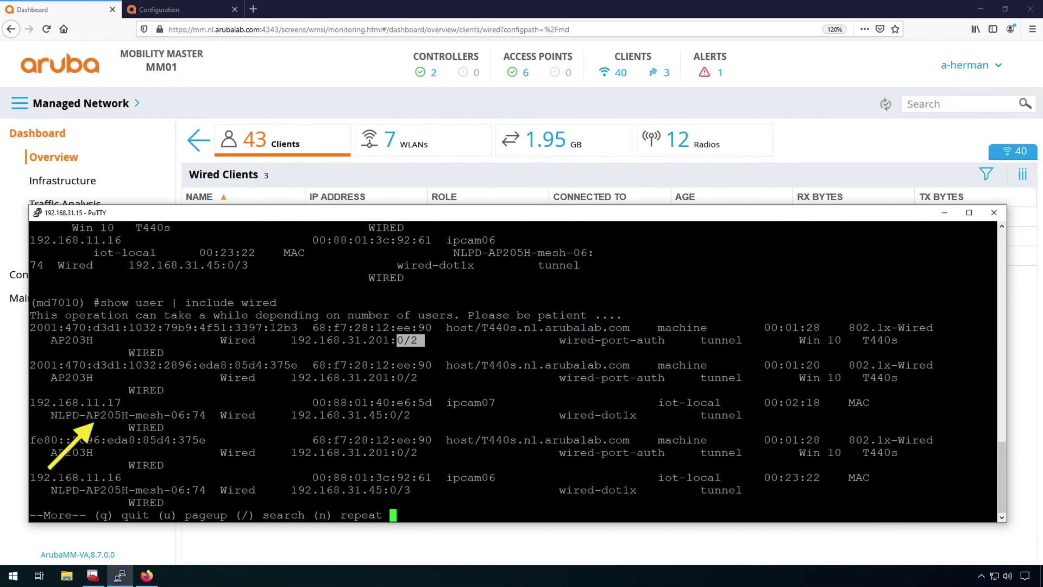
double_click(124, 416)
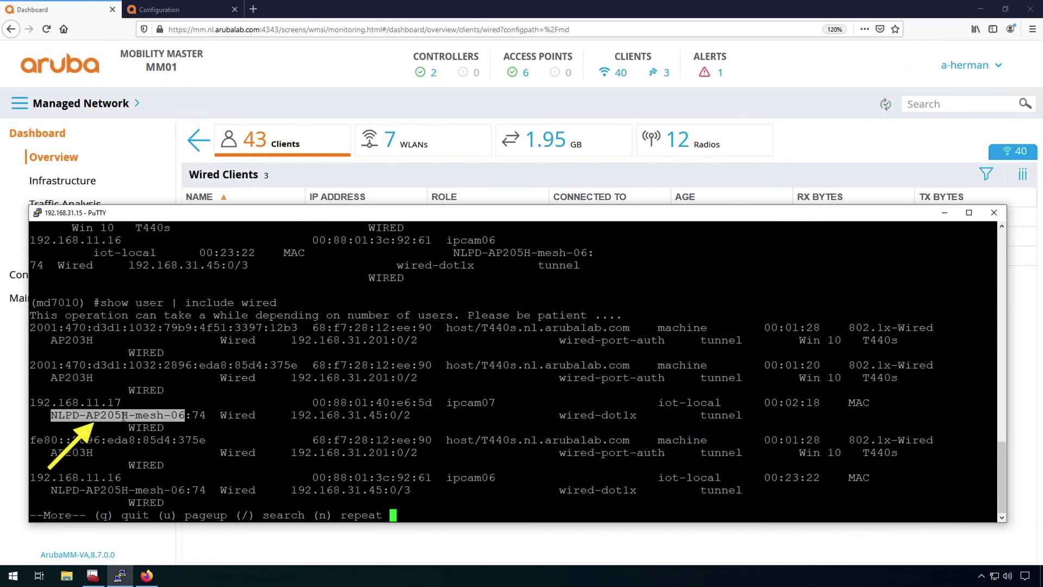
double_click(409, 416)
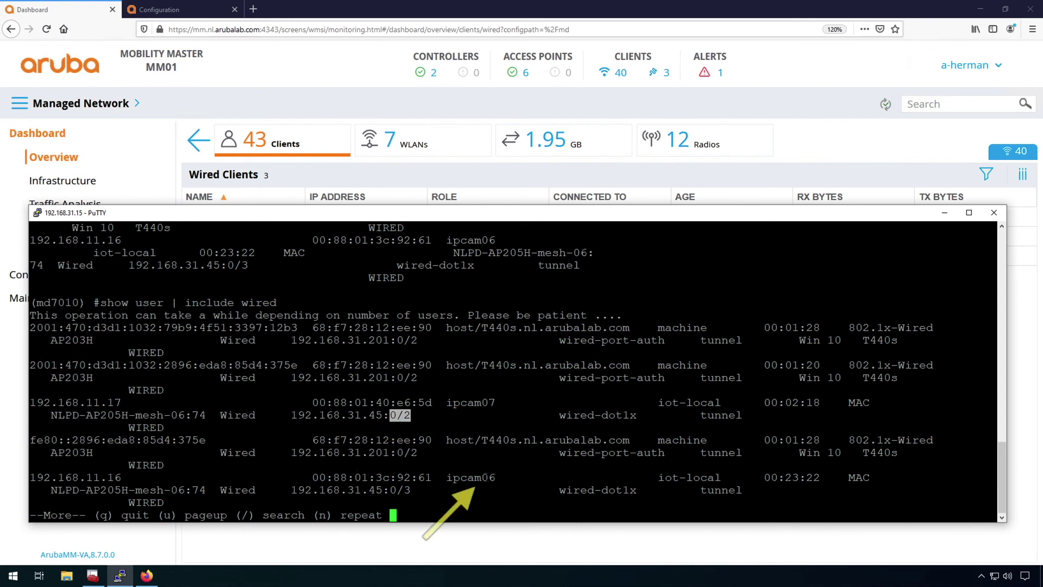
double_click(471, 477)
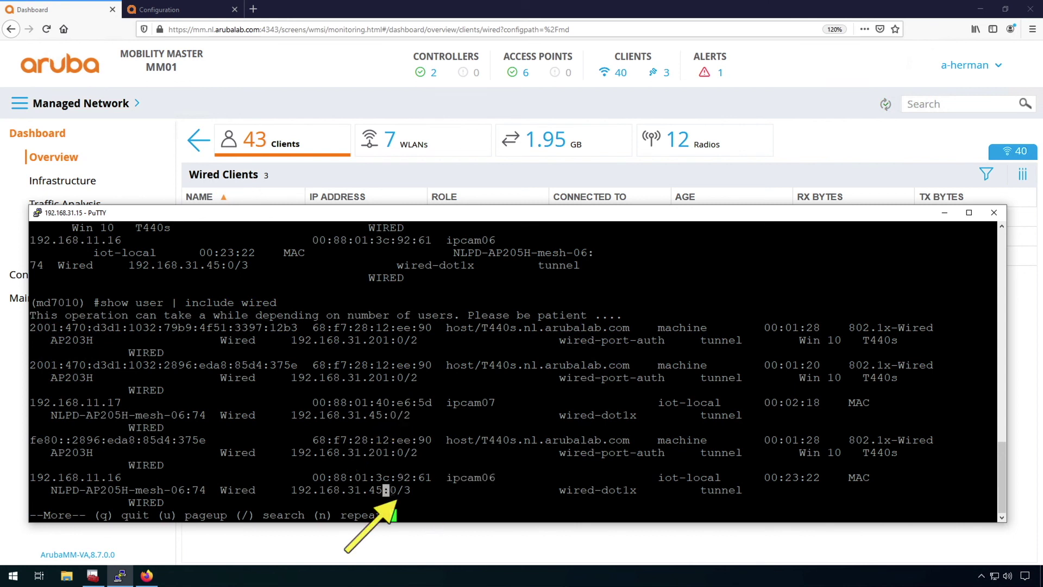
left_click_drag(384, 490, 407, 491)
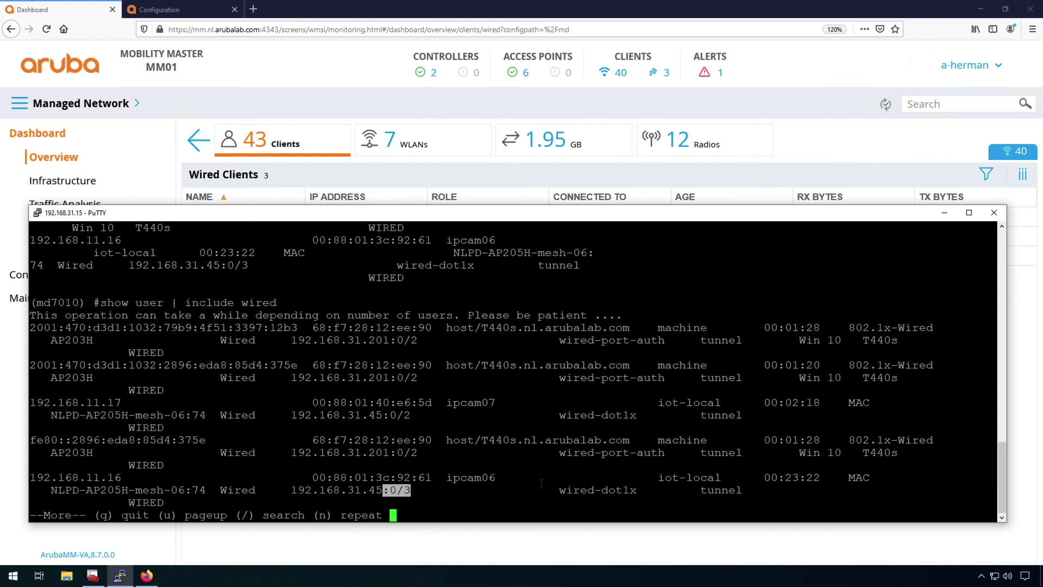